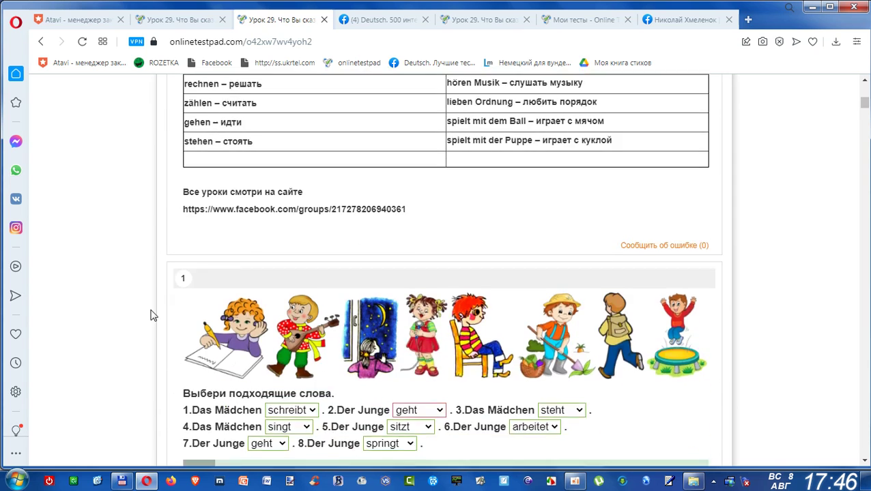
{"action": "scroll", "coordinate": [153, 316], "scroll_direction": "down", "scroll_amount": 5}
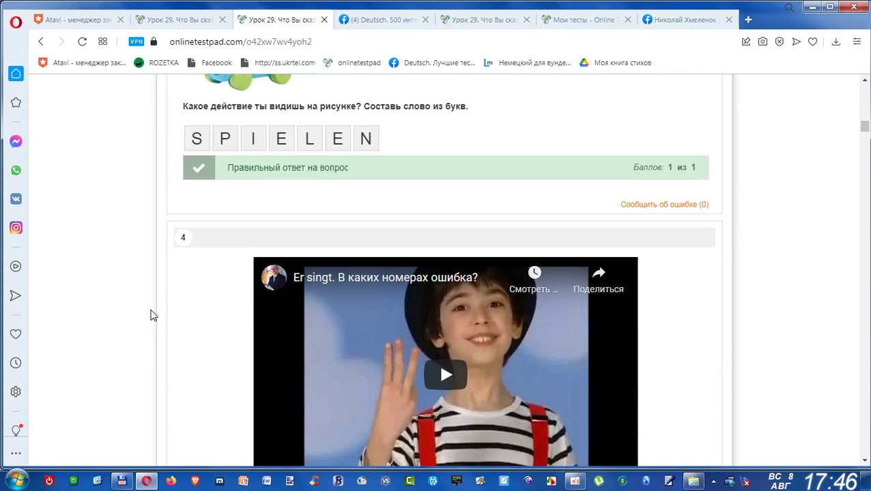
{"action": "left_click", "coordinate": [865, 93]}
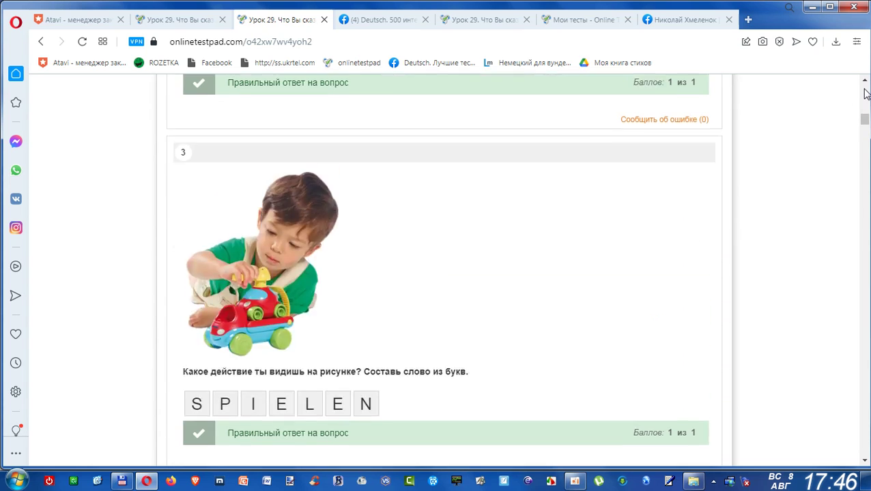
{"action": "left_click_drag", "start_coordinate": [865, 93], "coordinate": [865, 84]}
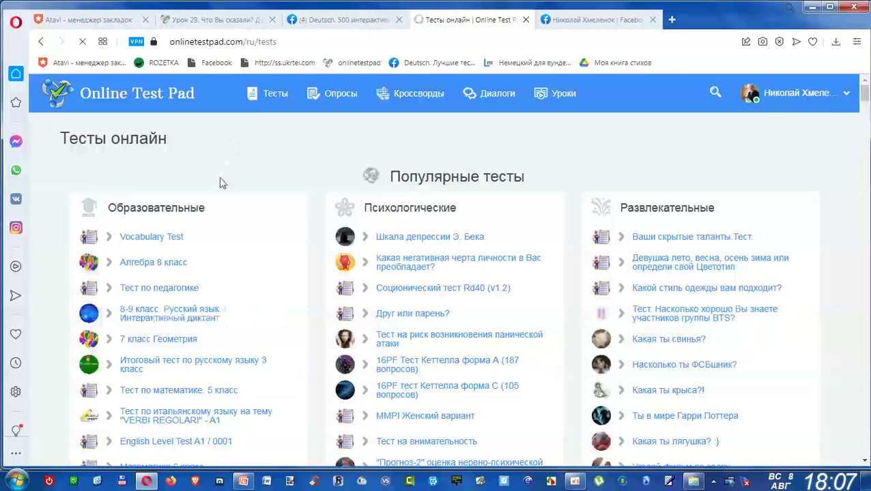
Open the Vocabulary Test from the popular educational tests and go to its section on copying the test.
{"action": "left_click", "coordinate": [175, 237]}
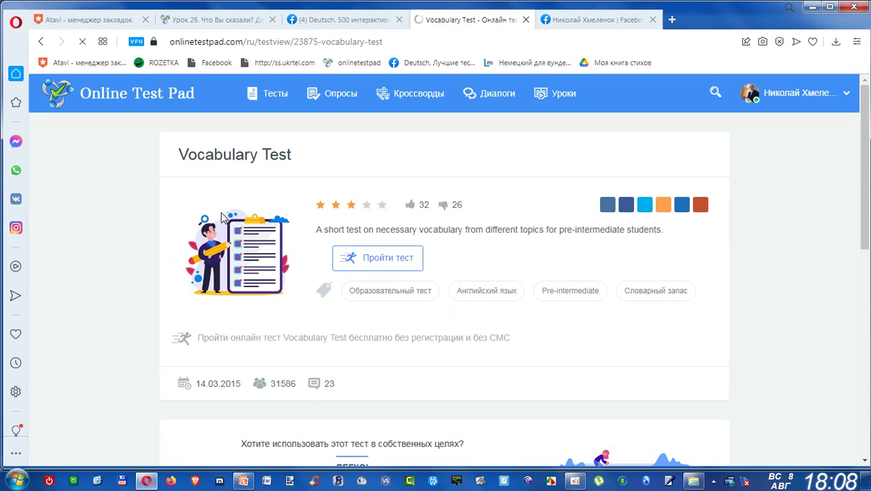
{"action": "scroll", "coordinate": [312, 203], "scroll_direction": "down", "scroll_amount": 2}
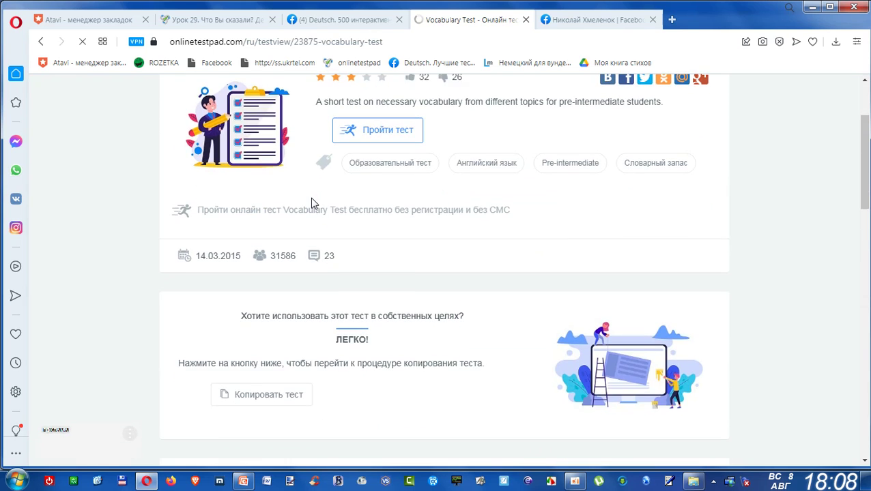
{"action": "scroll", "coordinate": [311, 202], "scroll_direction": "down", "scroll_amount": 1}
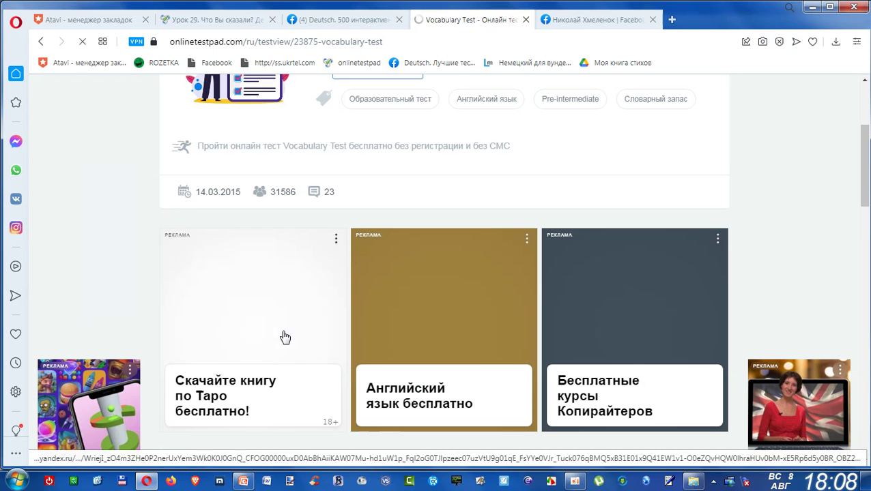
{"action": "scroll", "coordinate": [285, 331], "scroll_direction": "down", "scroll_amount": 2}
{"action": "scroll", "coordinate": [285, 330], "scroll_direction": "down", "scroll_amount": 1}
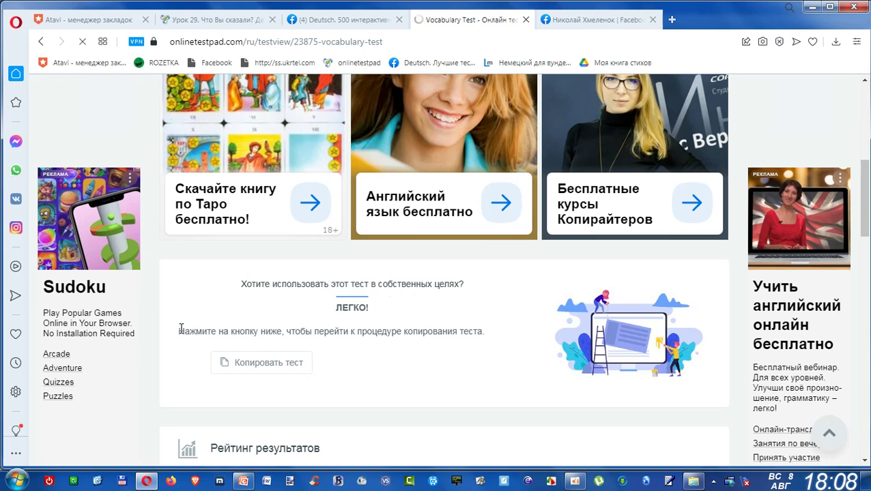
{"action": "left_click_drag", "start_coordinate": [180, 330], "coordinate": [458, 349]}
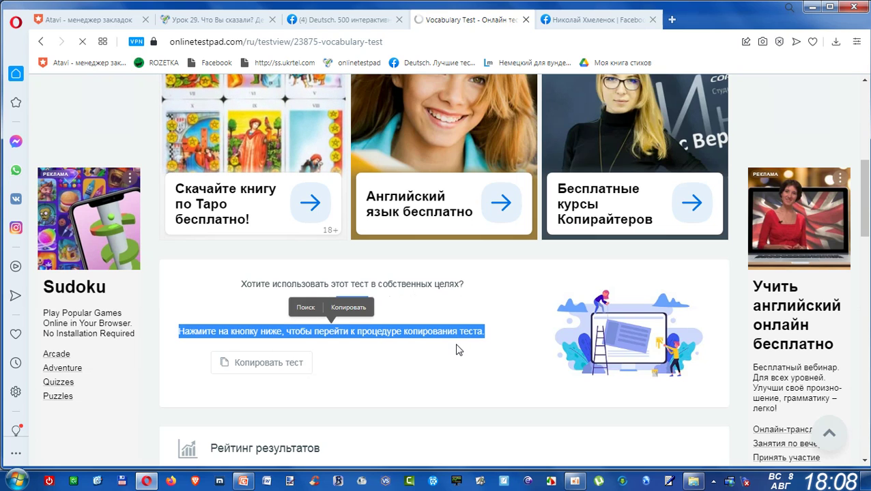
{"action": "left_click", "coordinate": [458, 350]}
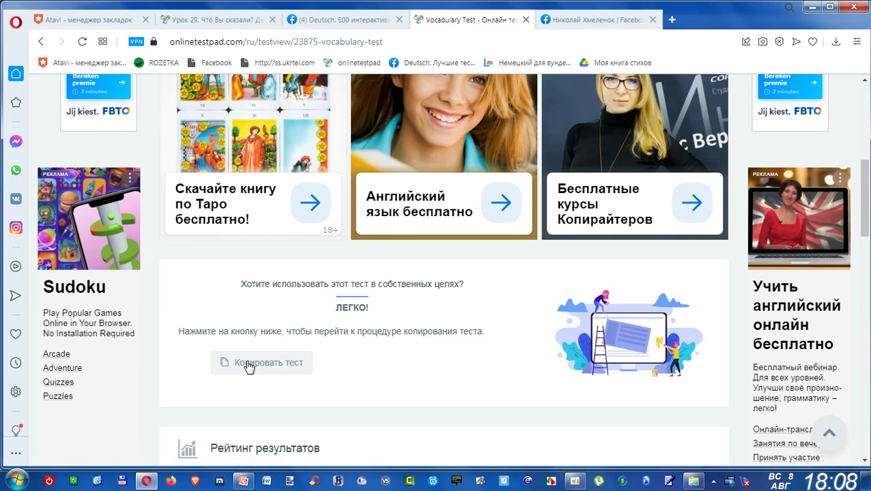
Copy the public Vocabulary Test into the account's own tests and set the copy's status to open.
{"action": "left_click", "coordinate": [248, 365]}
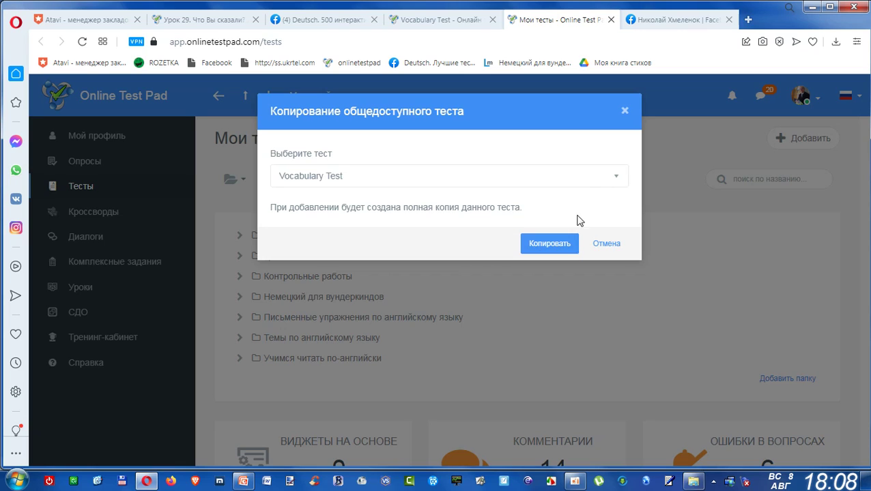
{"action": "left_click", "coordinate": [613, 178]}
{"action": "left_click", "coordinate": [613, 177]}
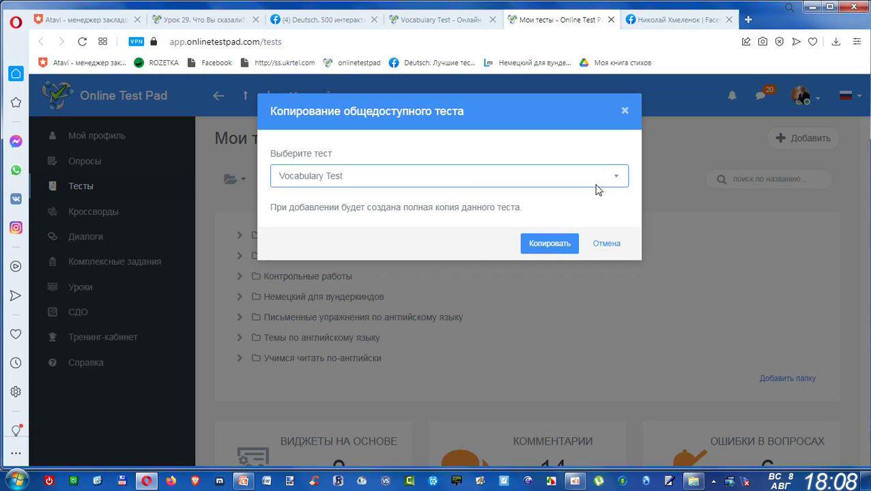
{"action": "left_click", "coordinate": [550, 247]}
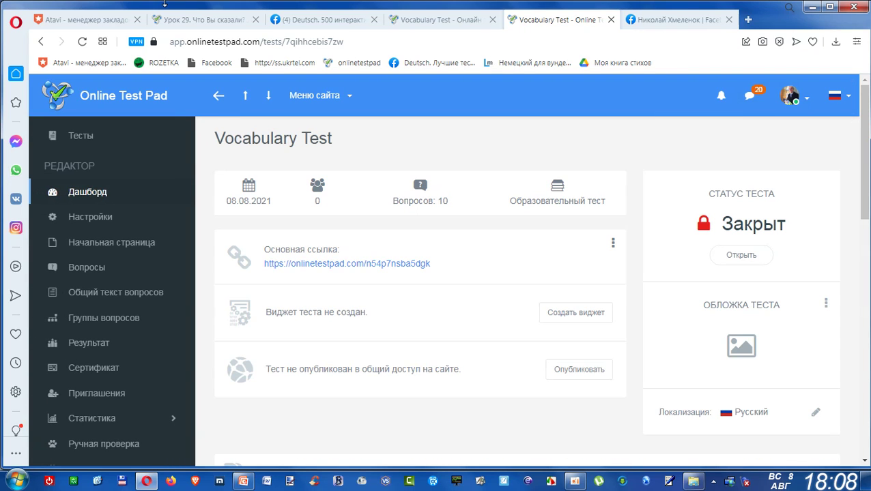
{"action": "left_click", "coordinate": [734, 258]}
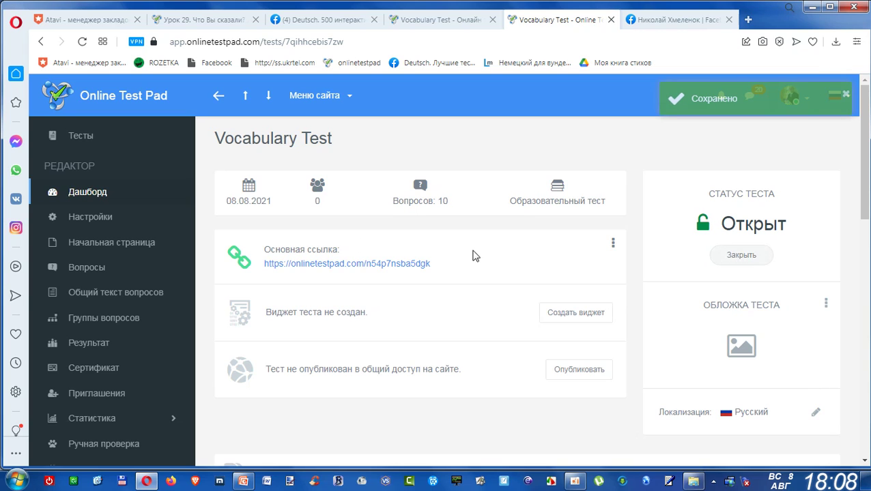
Open the copied test's question list and look over the first few questions and their marked answers.
{"action": "left_click", "coordinate": [91, 271]}
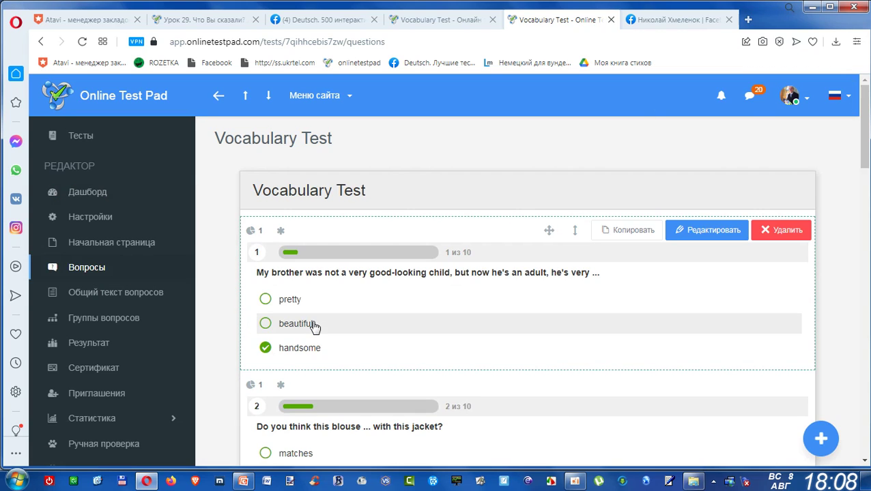
{"action": "scroll", "coordinate": [314, 326], "scroll_direction": "down", "scroll_amount": 2}
{"action": "scroll", "coordinate": [314, 328], "scroll_direction": "down", "scroll_amount": 5}
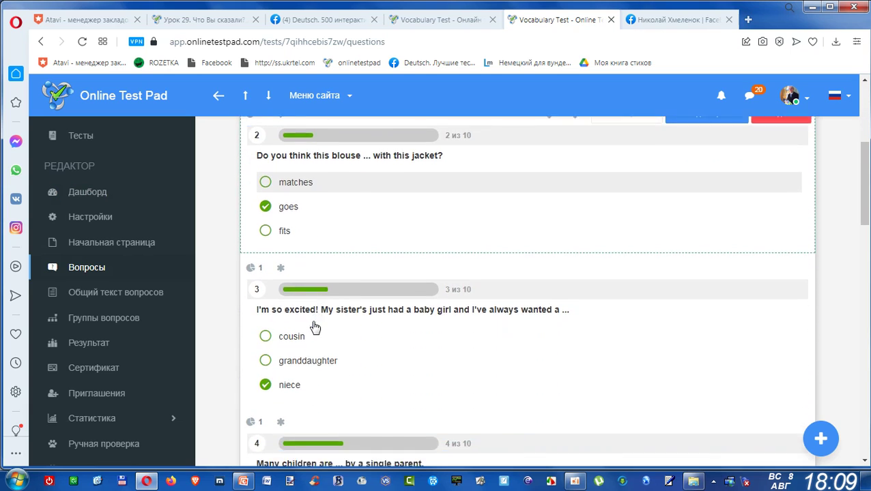
{"action": "scroll", "coordinate": [314, 328], "scroll_direction": "up", "scroll_amount": 3}
{"action": "scroll", "coordinate": [313, 328], "scroll_direction": "up", "scroll_amount": 5}
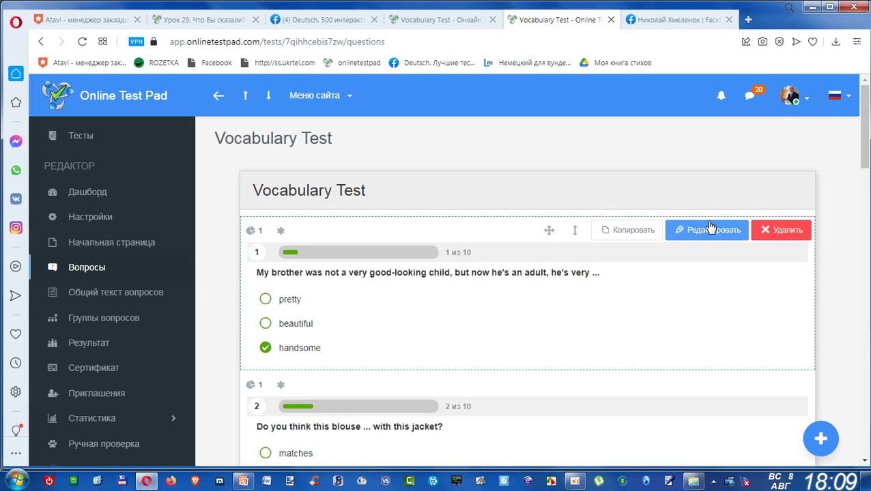
Try moving the 1 point in question 1 from "handsome" to "beautiful", and leave the editor without saving.
{"action": "left_click", "coordinate": [710, 236]}
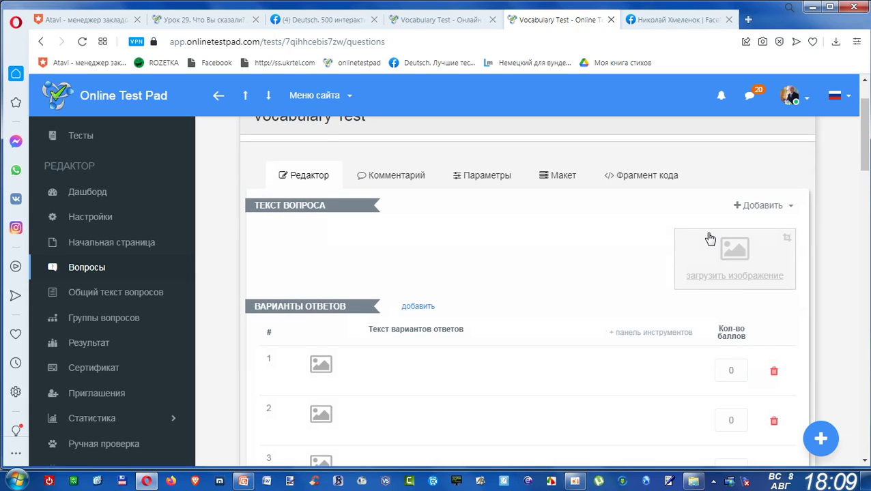
{"action": "scroll", "coordinate": [589, 295], "scroll_direction": "down", "scroll_amount": 2}
{"action": "scroll", "coordinate": [591, 296], "scroll_direction": "down", "scroll_amount": 1}
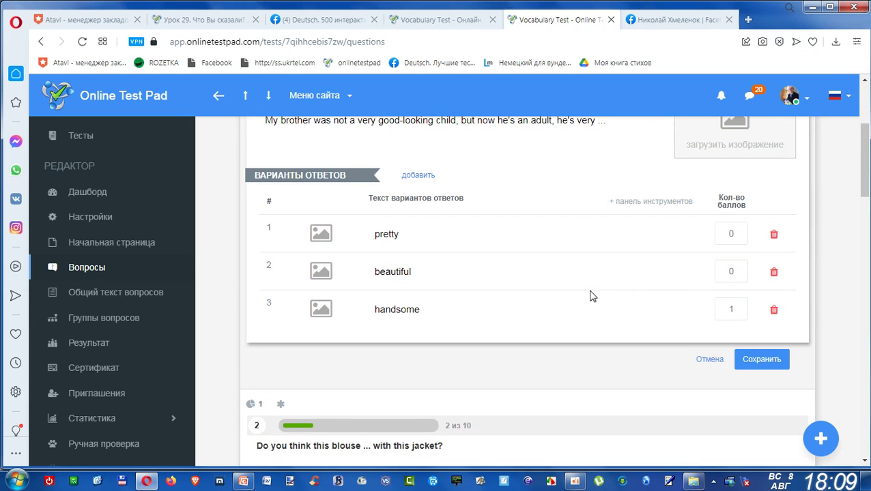
{"action": "left_click", "coordinate": [731, 309]}
{"action": "right_click", "coordinate": [731, 309]}
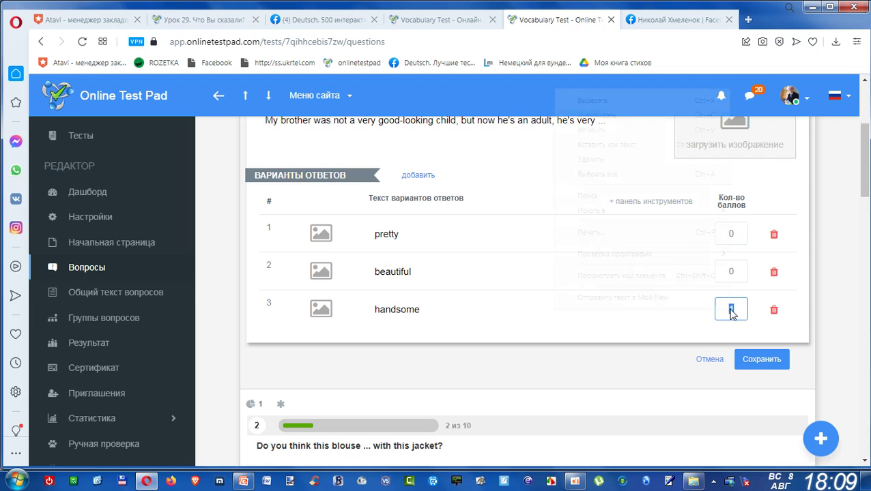
{"action": "left_click", "coordinate": [612, 103]}
{"action": "double_click", "coordinate": [731, 272]}
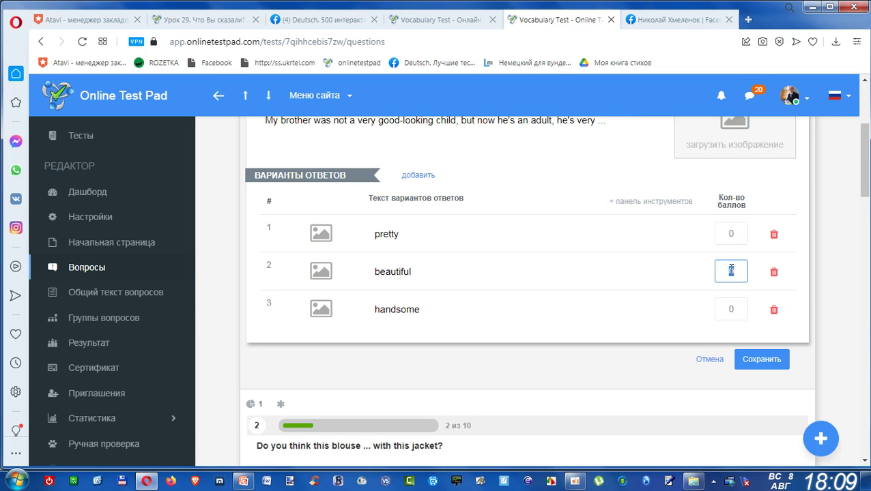
{"action": "right_click", "coordinate": [730, 271]}
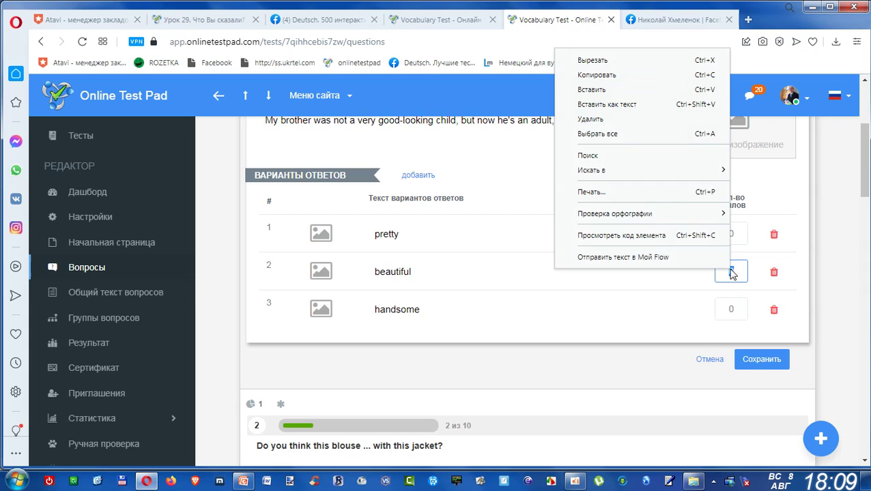
{"action": "left_click", "coordinate": [605, 86]}
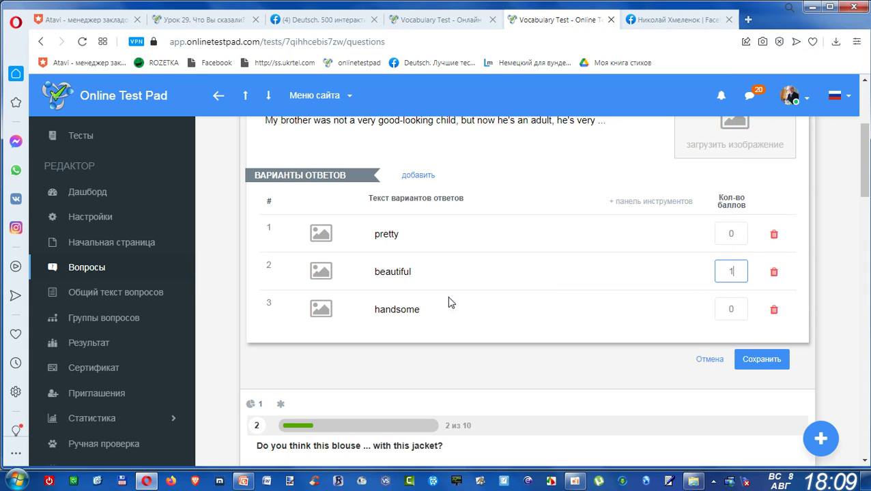
{"action": "left_click", "coordinate": [707, 360]}
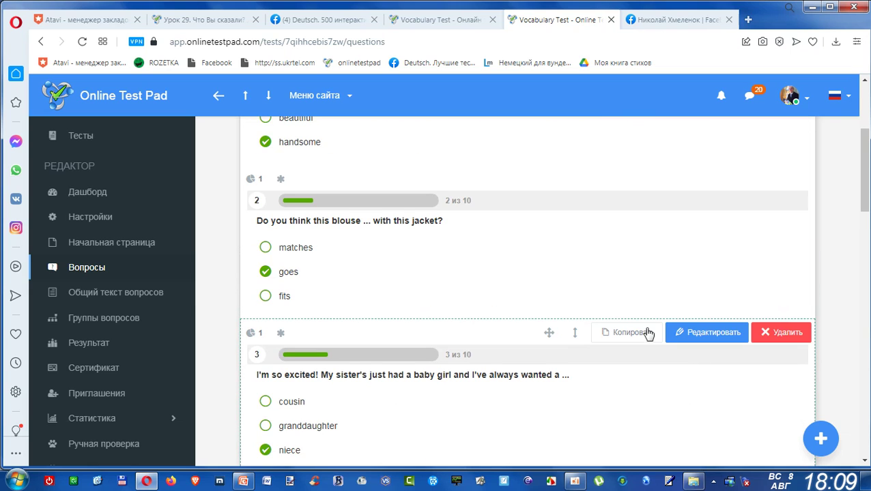
Look through the remaining questions of the copied test, down to question 10.
{"action": "scroll", "coordinate": [645, 328], "scroll_direction": "down", "scroll_amount": 3}
{"action": "scroll", "coordinate": [641, 326], "scroll_direction": "down", "scroll_amount": 12}
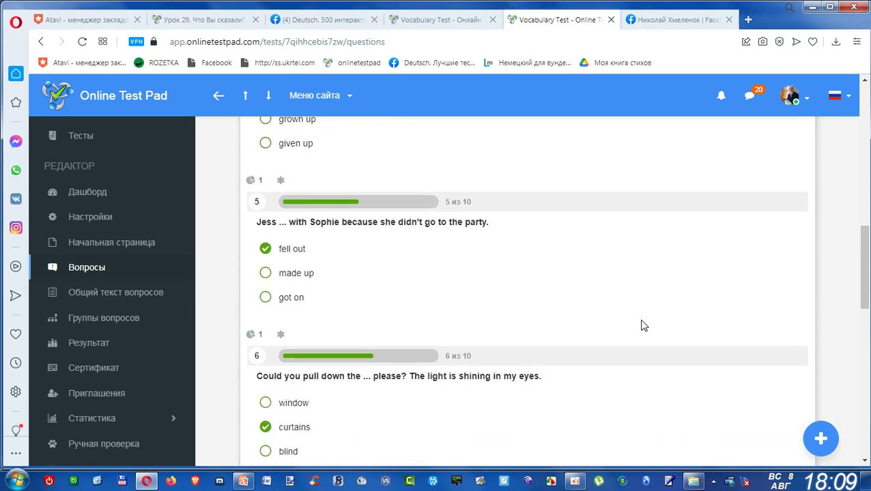
{"action": "scroll", "coordinate": [641, 326], "scroll_direction": "down", "scroll_amount": 1}
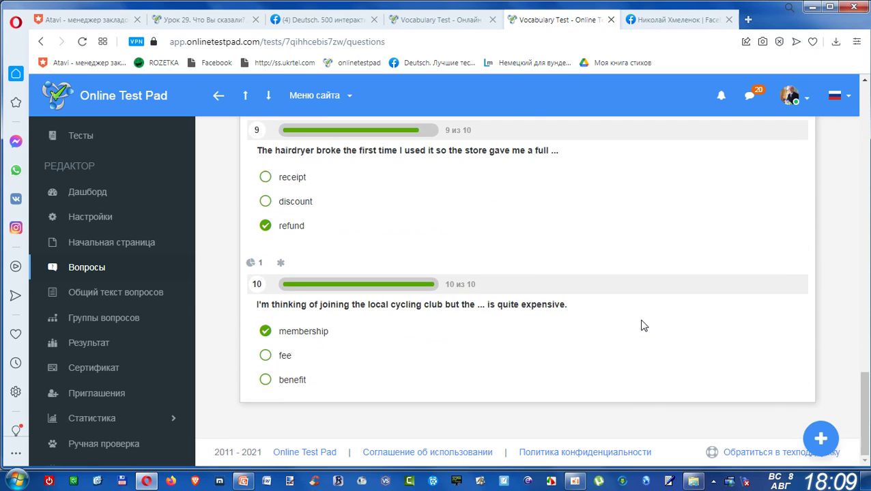
{"action": "left_click", "coordinate": [864, 94]}
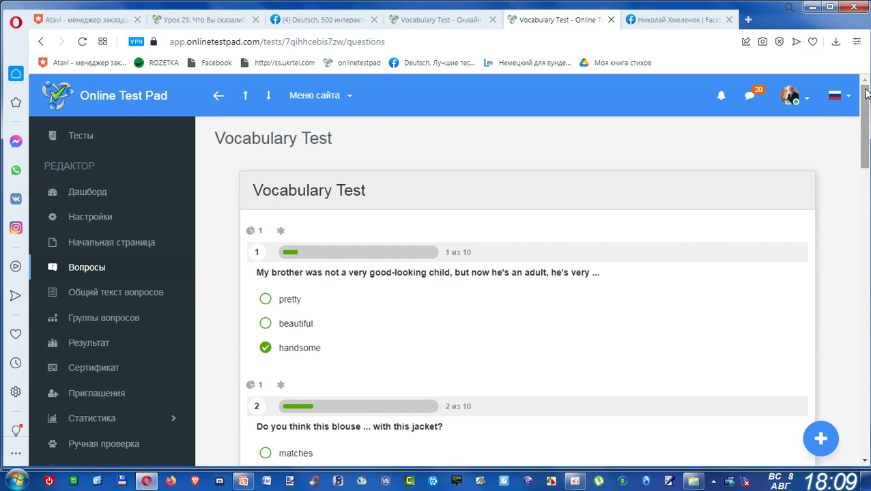
Open the copied test through the main link on its dashboard and start taking it.
{"action": "left_click", "coordinate": [88, 194]}
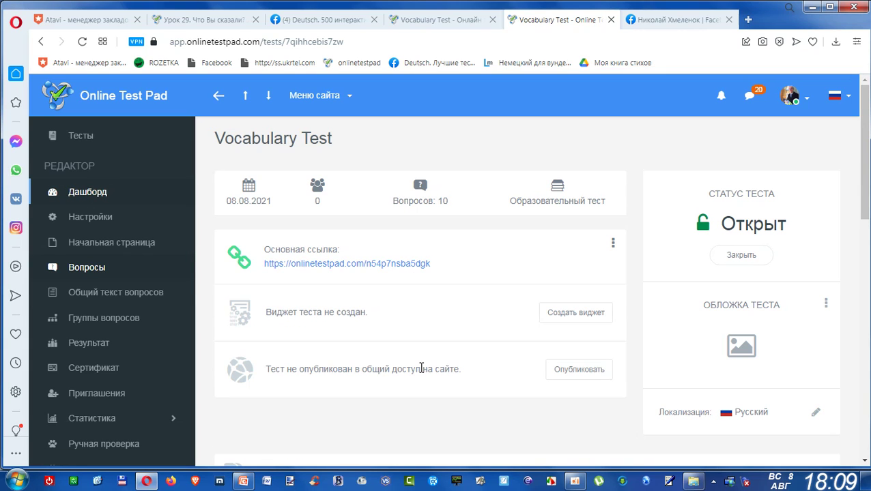
{"action": "left_click", "coordinate": [362, 265]}
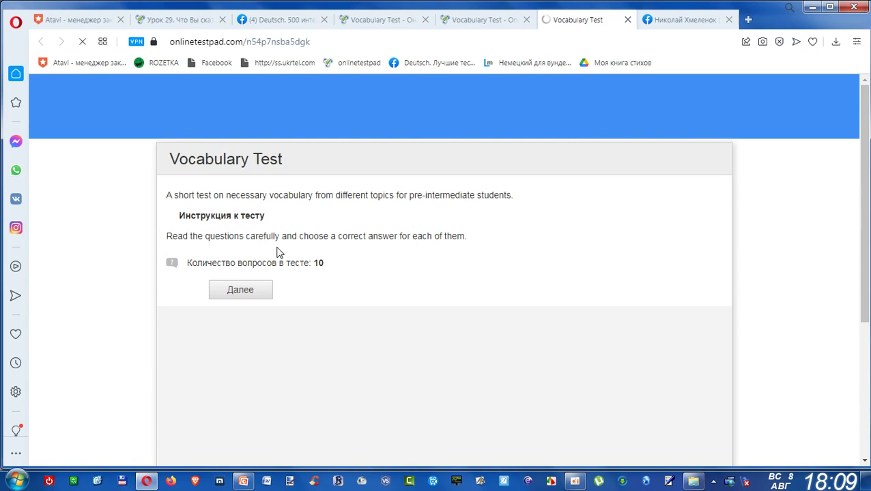
{"action": "left_click", "coordinate": [249, 290]}
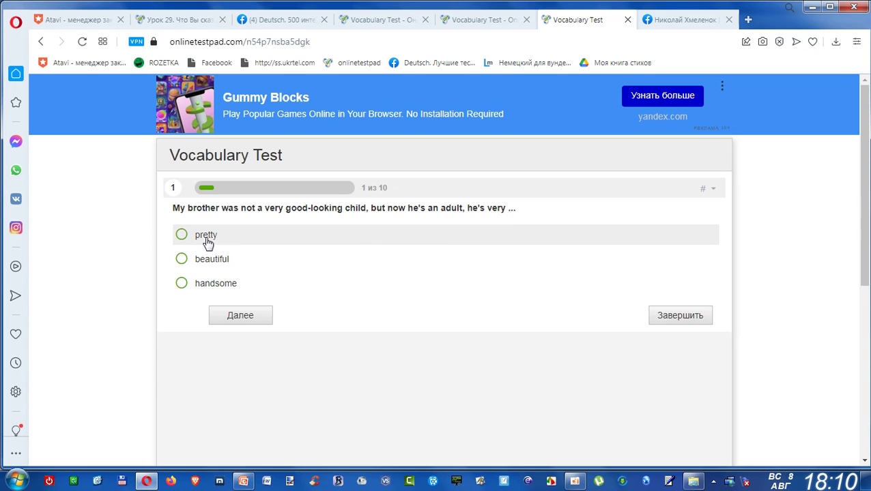
Advance past question 1, answer question 2 with "fits" and question 3 with "niece".
{"action": "left_click", "coordinate": [249, 316]}
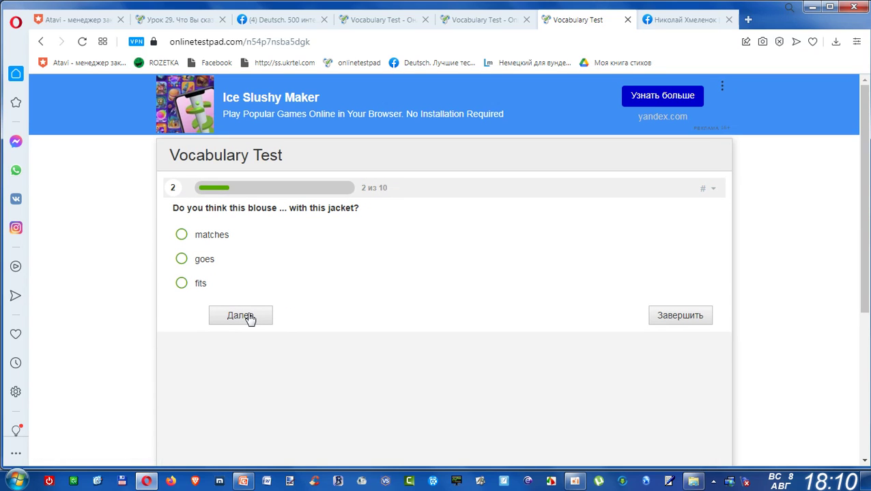
{"action": "left_click", "coordinate": [198, 289]}
{"action": "left_click", "coordinate": [251, 316]}
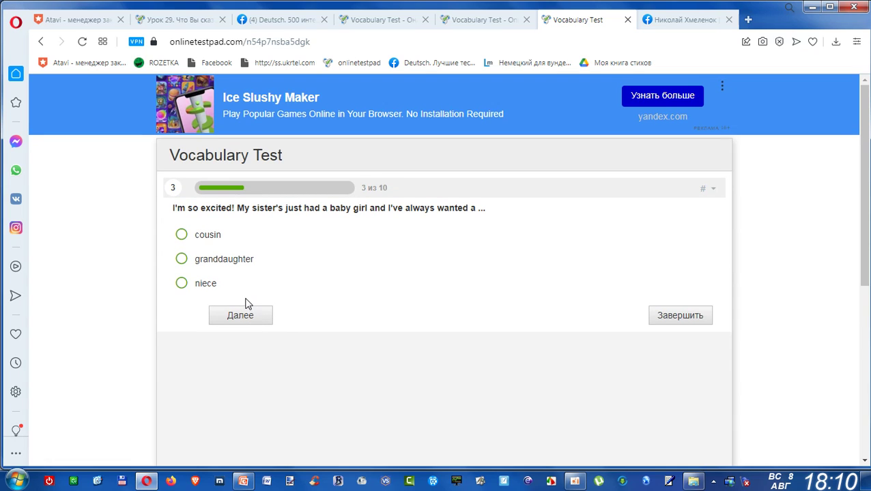
{"action": "left_click", "coordinate": [212, 293]}
{"action": "left_click", "coordinate": [245, 314]}
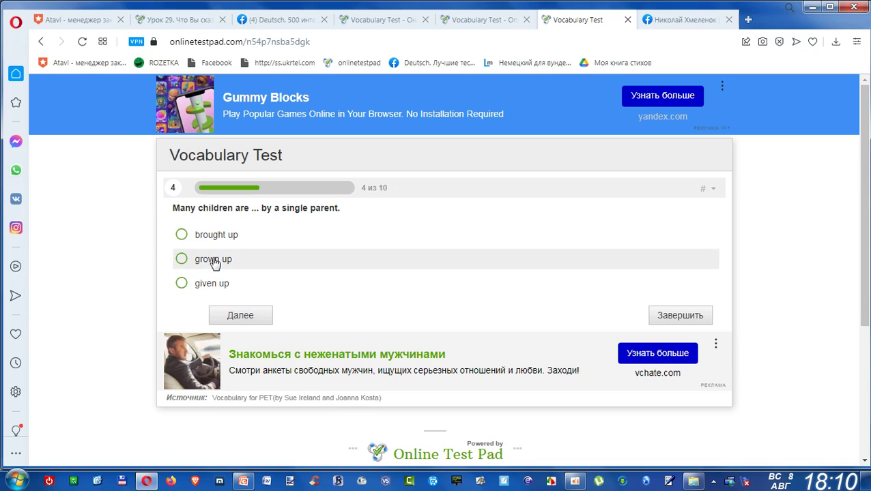
Answer question 4 with "grown up" and question 5 with "made up", submitting each answer.
{"action": "left_click", "coordinate": [217, 260]}
{"action": "left_click", "coordinate": [240, 315]}
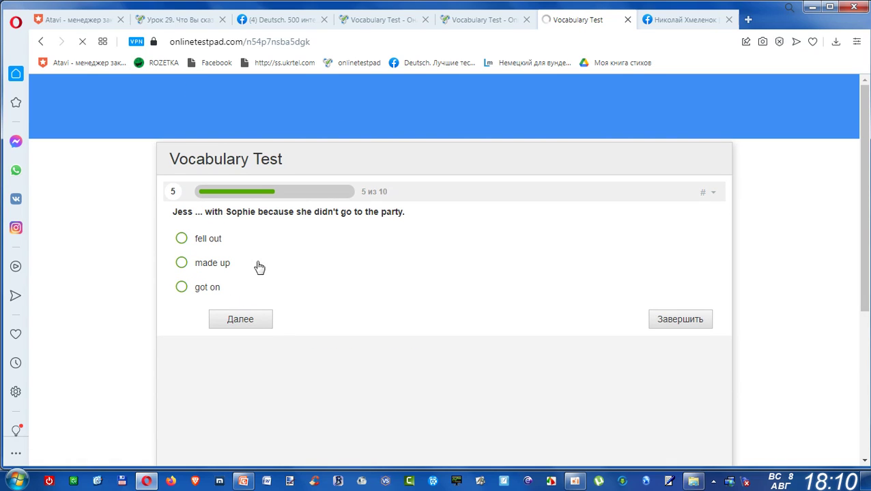
{"action": "left_click", "coordinate": [215, 268]}
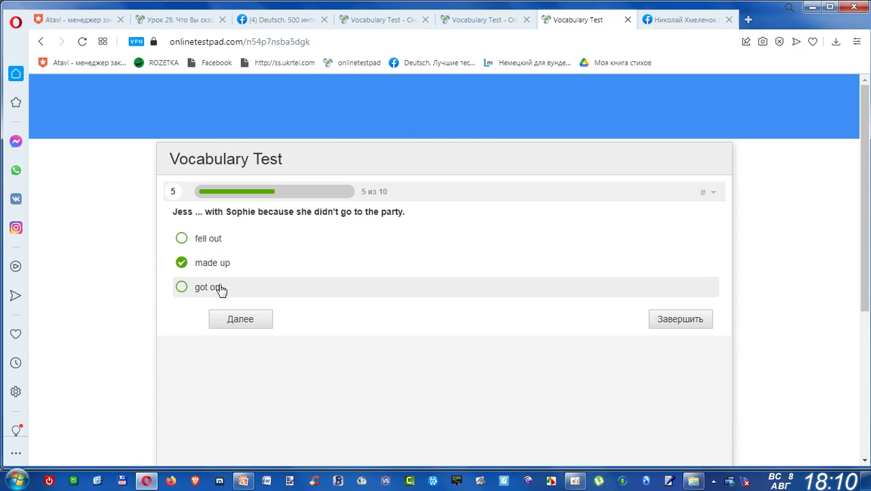
{"action": "left_click", "coordinate": [247, 321]}
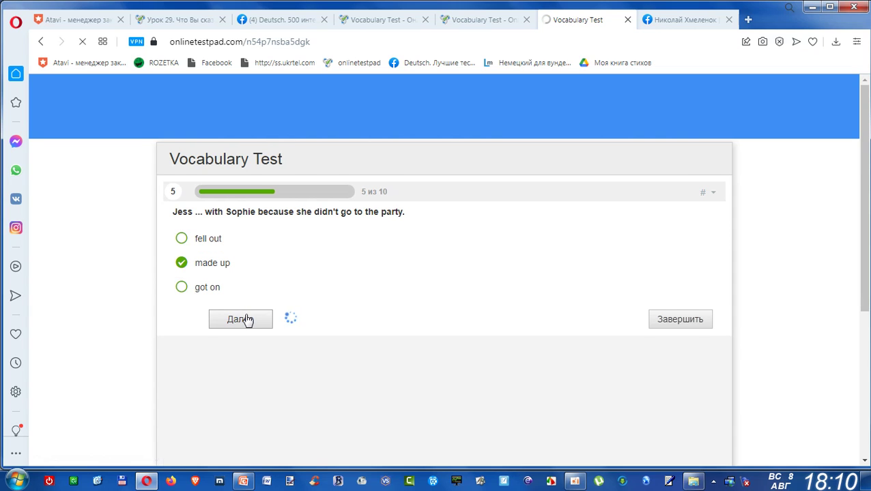
Answer question 6 with "curtains" and question 7 with "taken", submitting each answer.
{"action": "left_click", "coordinate": [274, 263]}
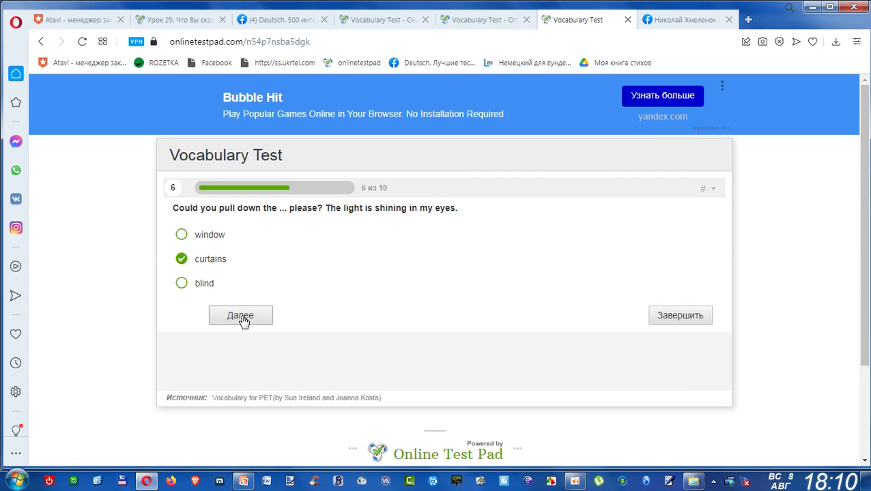
{"action": "left_click", "coordinate": [243, 320]}
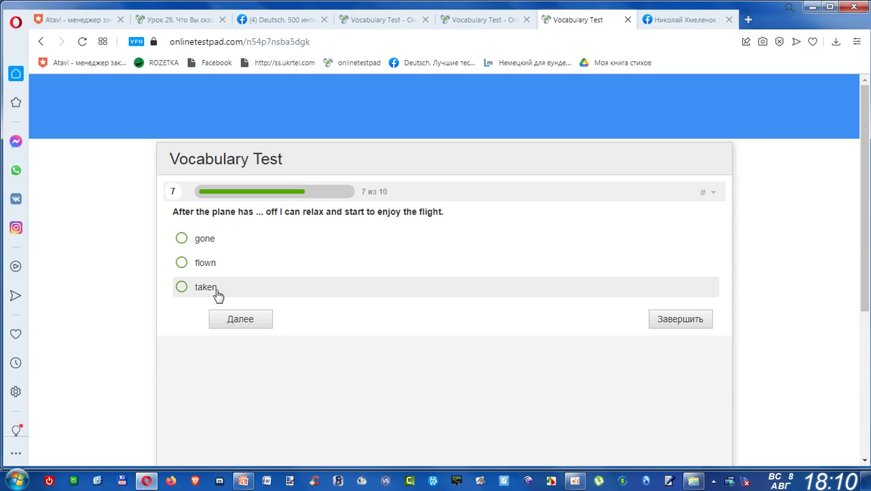
{"action": "left_click", "coordinate": [213, 291]}
{"action": "left_click", "coordinate": [250, 322]}
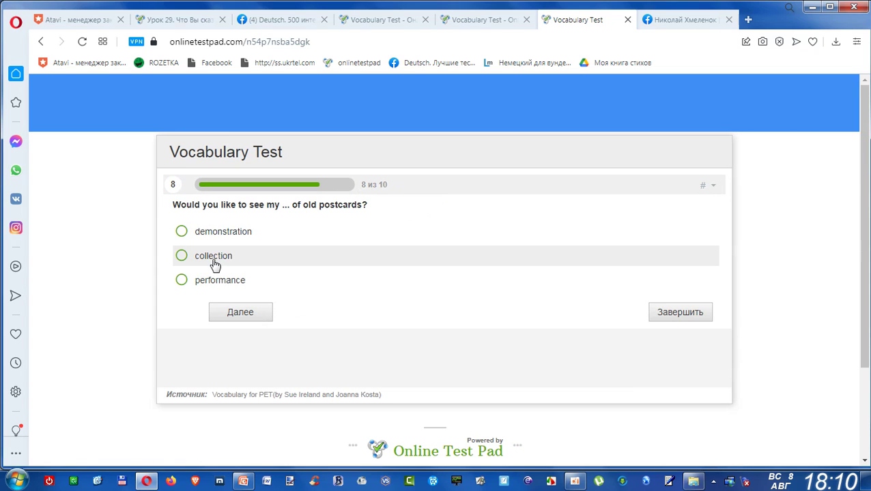
Answer question 8 with "collection", question 9 with "discount" and question 10 with "fee", submitting each to complete the test.
{"action": "left_click", "coordinate": [214, 263]}
{"action": "left_click", "coordinate": [244, 313]}
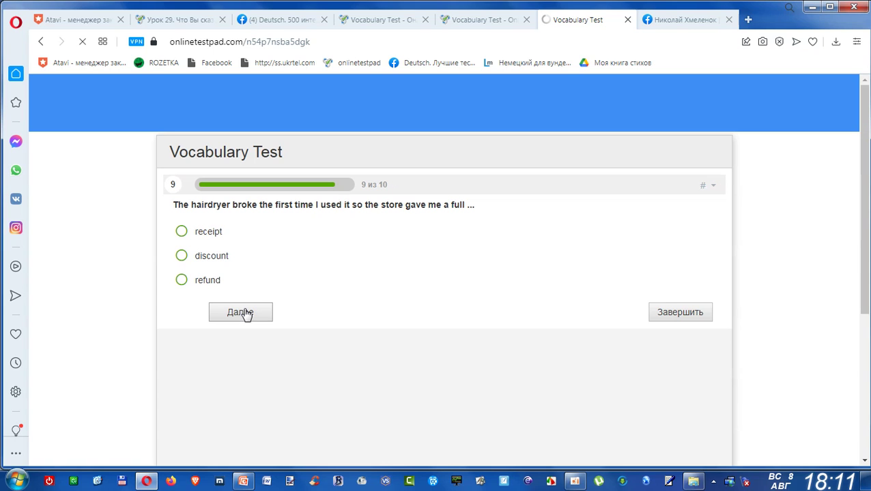
{"action": "left_click", "coordinate": [220, 265]}
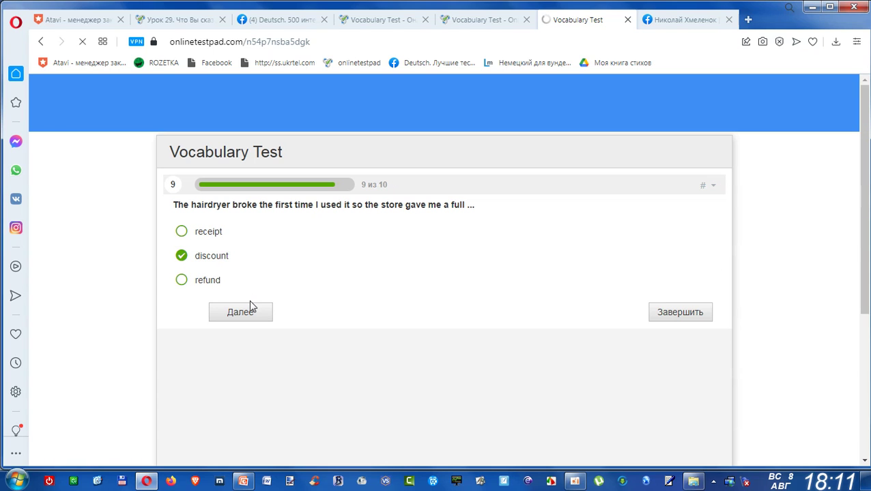
{"action": "left_click", "coordinate": [252, 312]}
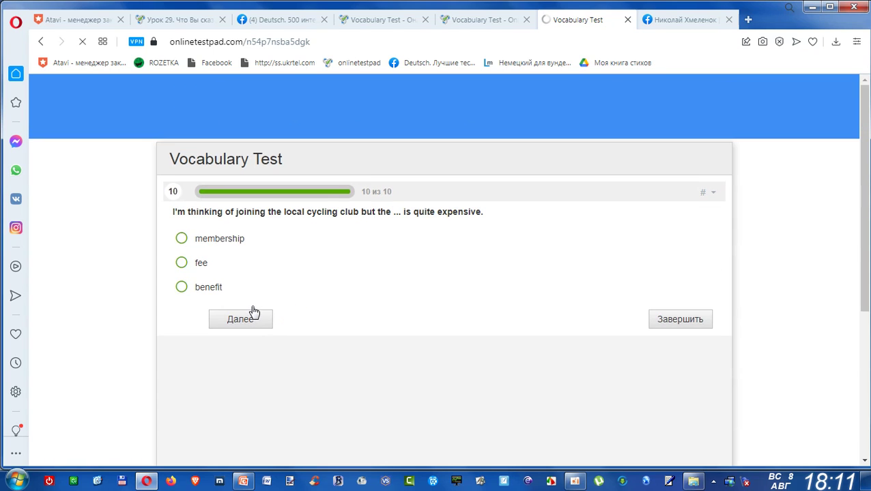
{"action": "left_click", "coordinate": [204, 266]}
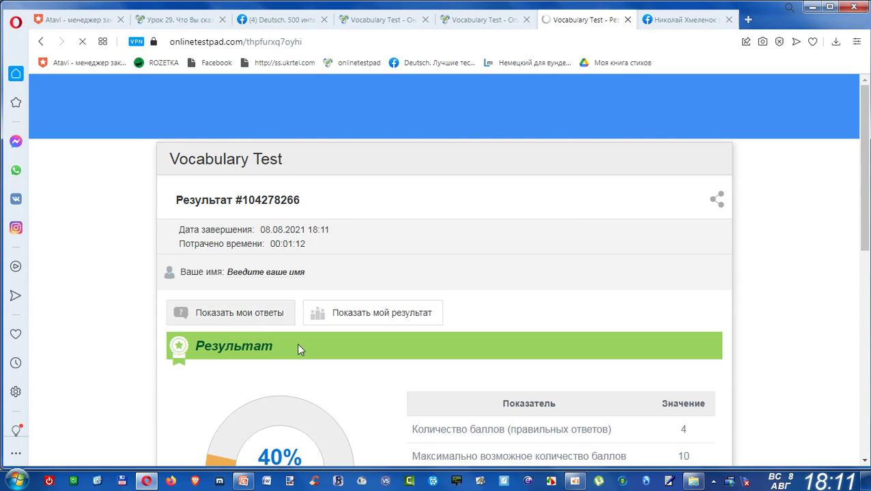
Check the score summary, and display the submitted answers to review them from question 1 to question 10.
{"action": "scroll", "coordinate": [329, 335], "scroll_direction": "down", "scroll_amount": 3}
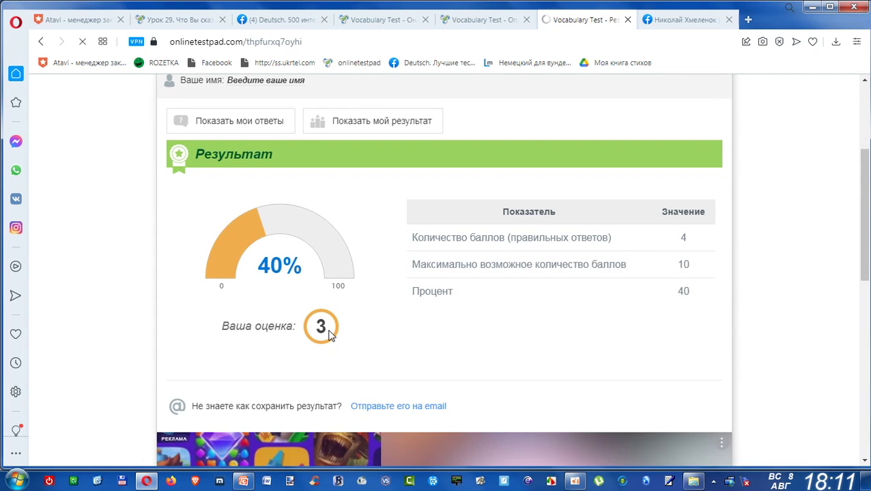
{"action": "scroll", "coordinate": [328, 335], "scroll_direction": "up", "scroll_amount": 2}
{"action": "left_click", "coordinate": [251, 252]}
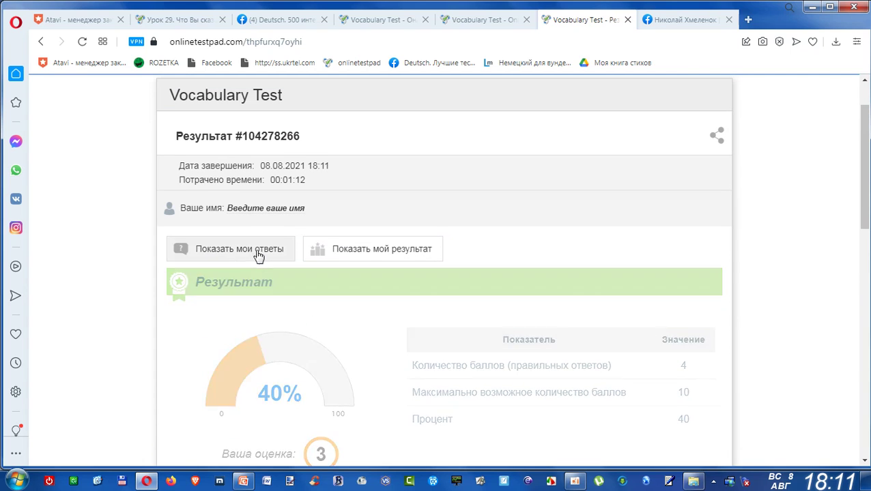
{"action": "scroll", "coordinate": [303, 339], "scroll_direction": "down", "scroll_amount": 1}
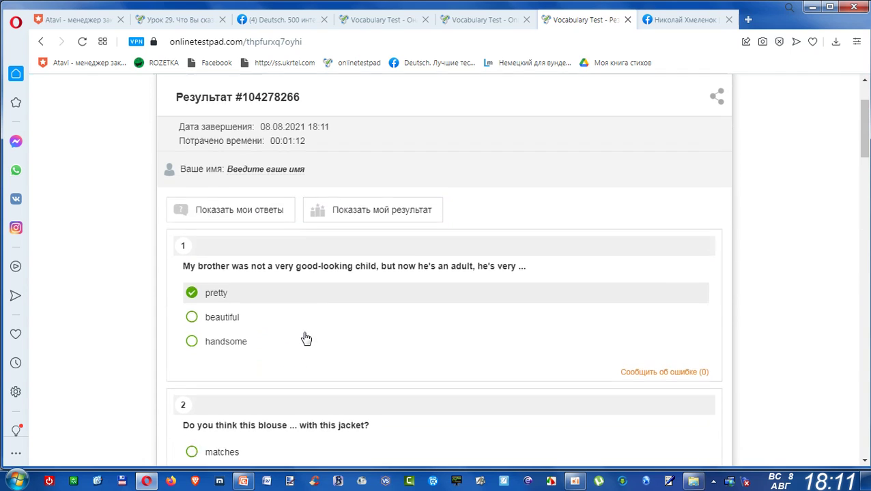
{"action": "scroll", "coordinate": [306, 339], "scroll_direction": "down", "scroll_amount": 10}
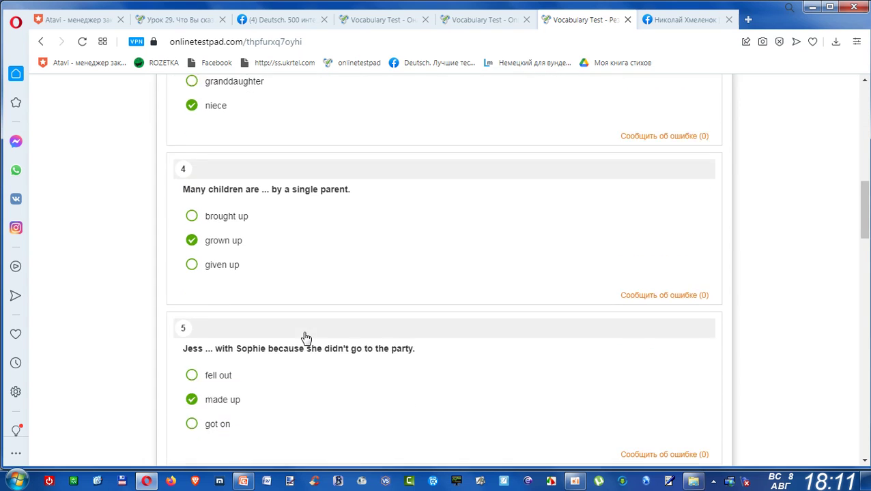
{"action": "scroll", "coordinate": [306, 338], "scroll_direction": "down", "scroll_amount": 12}
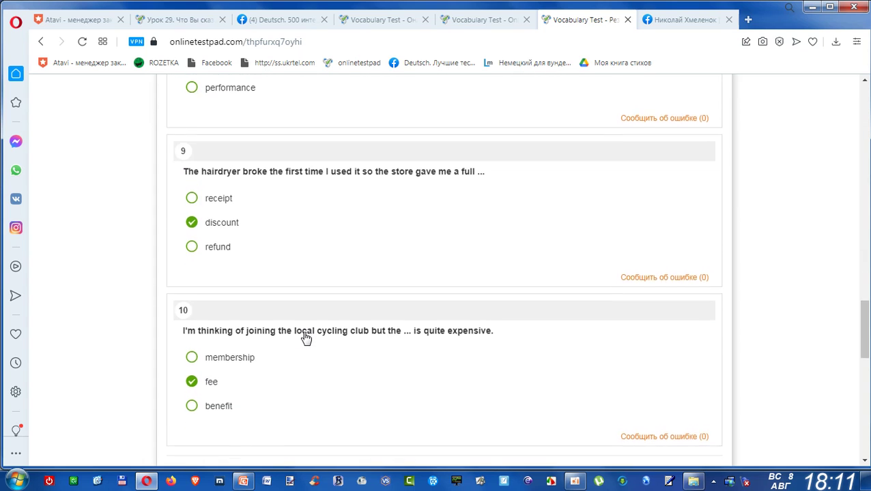
{"action": "scroll", "coordinate": [306, 338], "scroll_direction": "down", "scroll_amount": 2}
Switch from the submitted answers back to the test result and examine its score and grade.
{"action": "scroll", "coordinate": [305, 338], "scroll_direction": "up", "scroll_amount": 10}
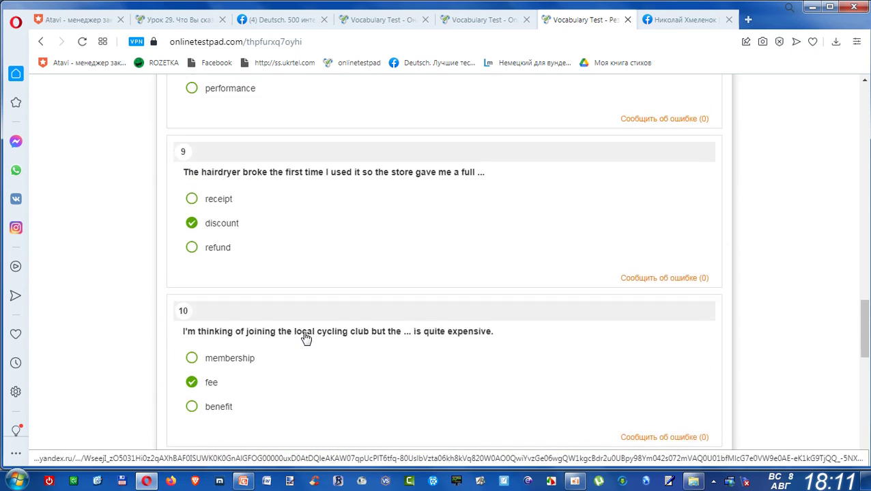
{"action": "scroll", "coordinate": [305, 338], "scroll_direction": "up", "scroll_amount": 6}
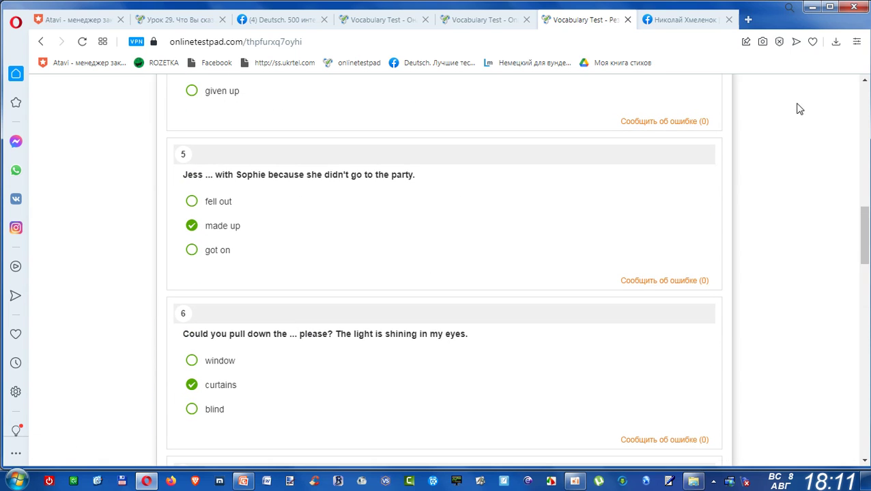
{"action": "left_click", "coordinate": [865, 100]}
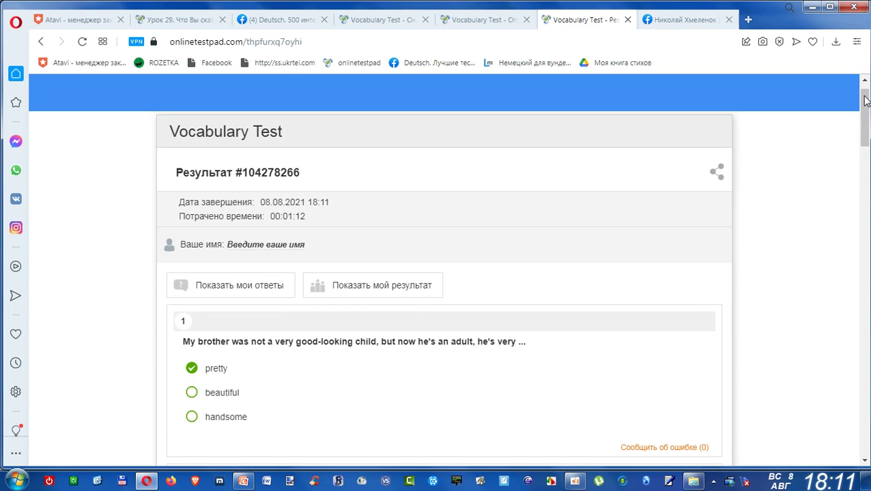
{"action": "left_click", "coordinate": [381, 286]}
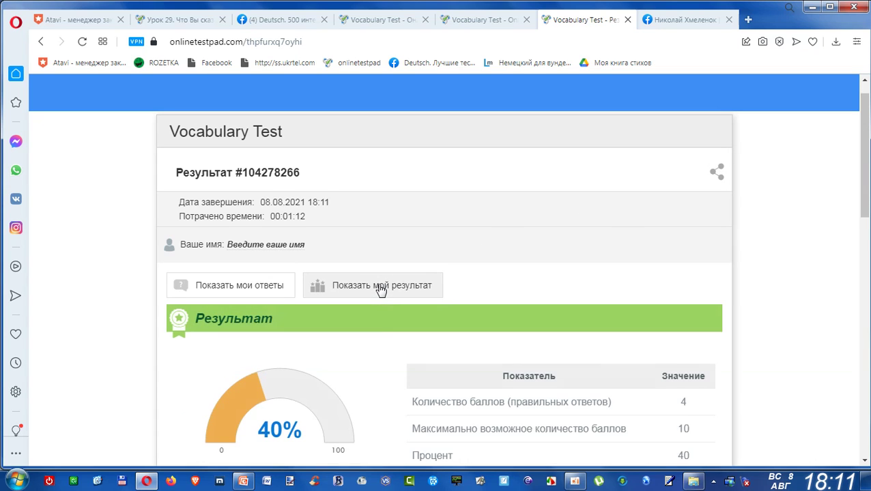
{"action": "scroll", "coordinate": [389, 319], "scroll_direction": "down", "scroll_amount": 1}
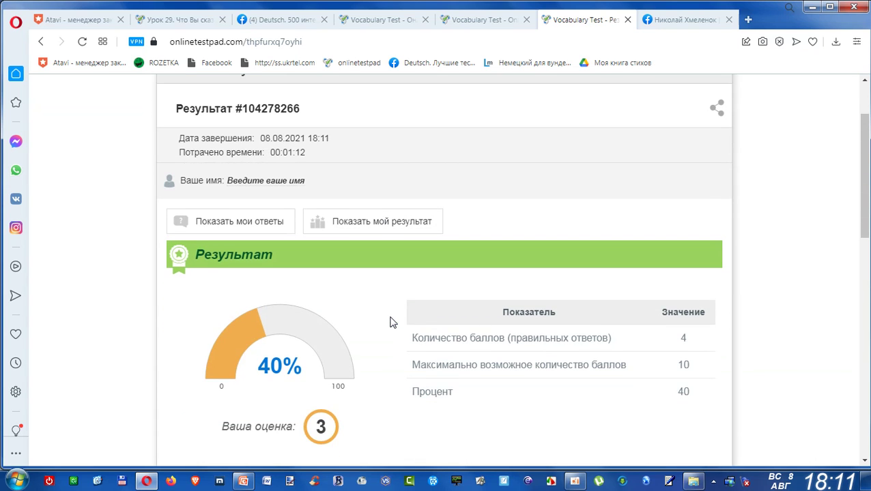